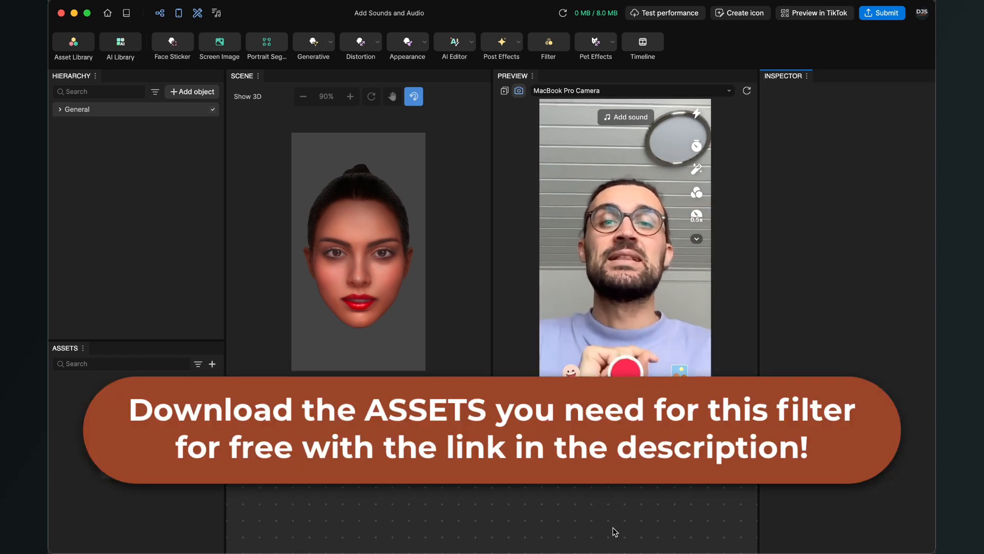
Import Background Music.mp3 and Sound Sample.mp3 from the Sound Tutorial folder into the project's assets
{"action": "key", "text": "ctrl+Right"}
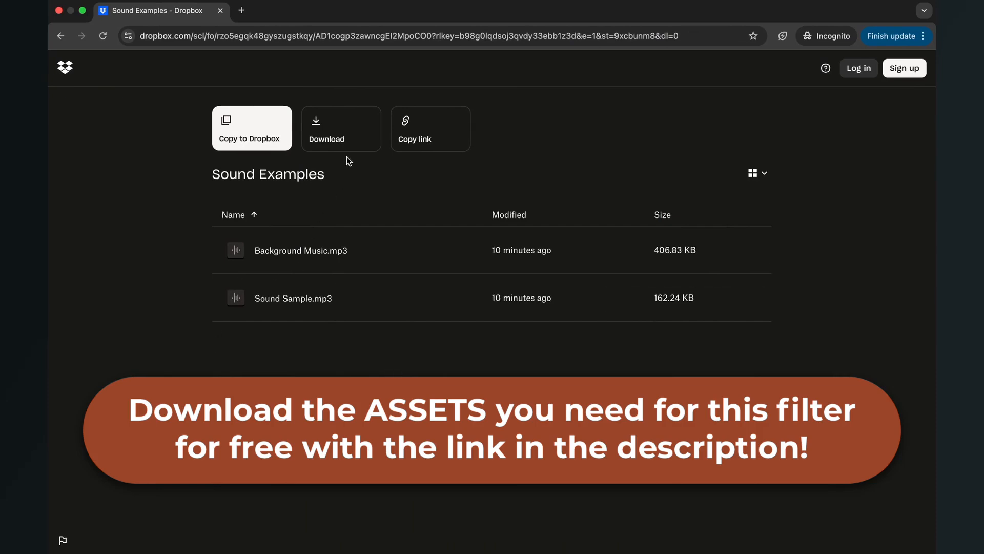
{"action": "key", "text": "ctrl+Left"}
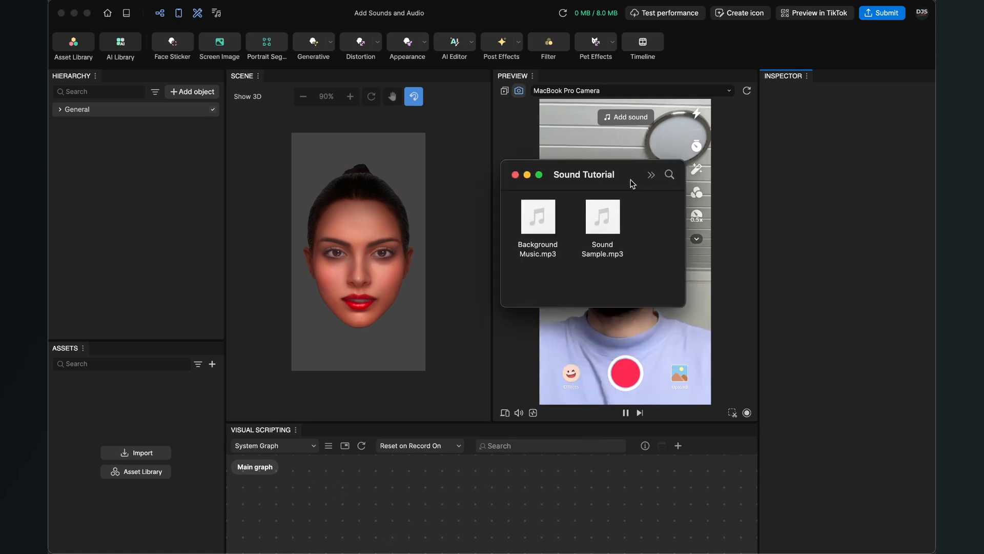
{"action": "left_click_drag", "start_coordinate": [560, 265], "coordinate": [190, 400]}
{"action": "mouse_move", "coordinate": [539, 229]}
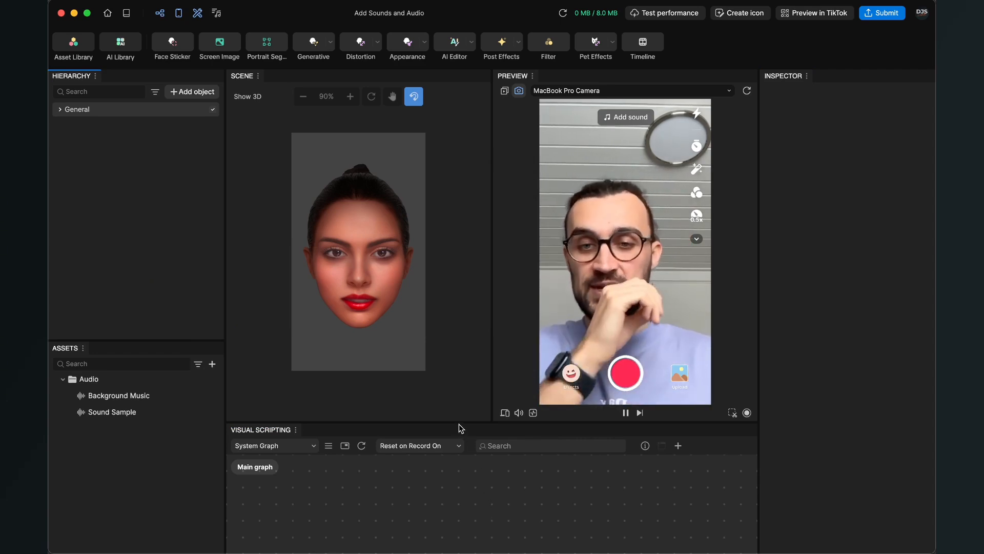
Find the Audio Player scene object by searching for "Audi" and add it to the hierarchy
{"action": "left_click_drag", "start_coordinate": [458, 423], "coordinate": [458, 376]}
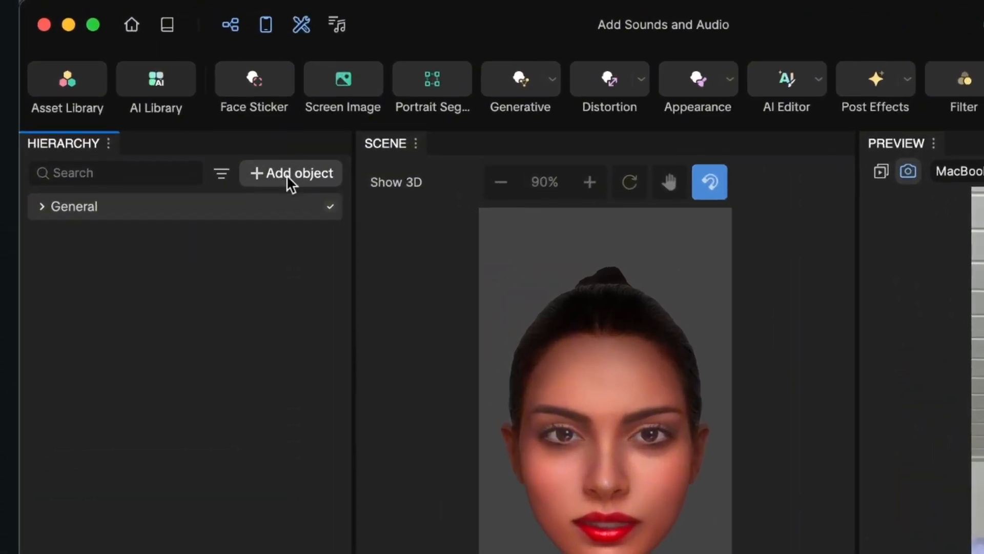
{"action": "left_click", "coordinate": [288, 174]}
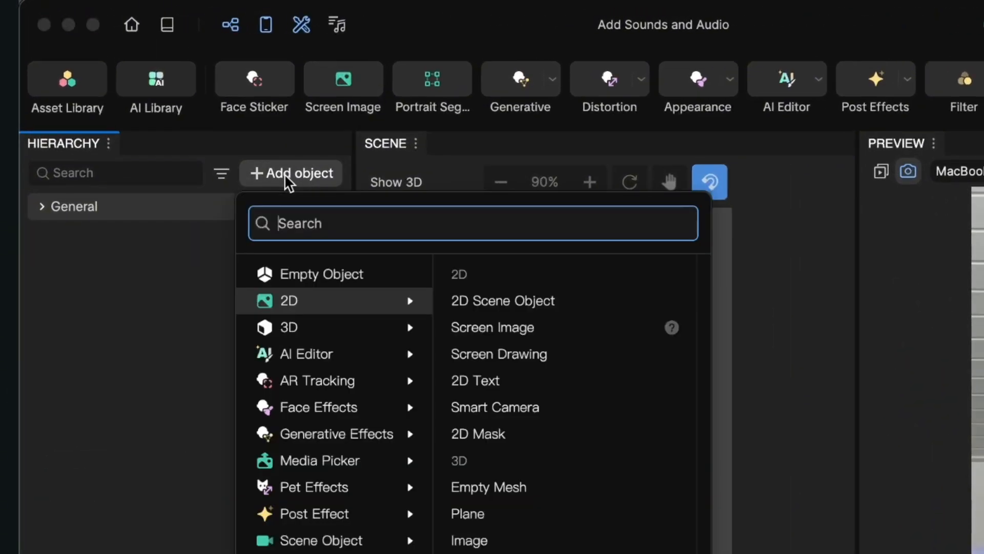
{"action": "type", "text": "Audi"}
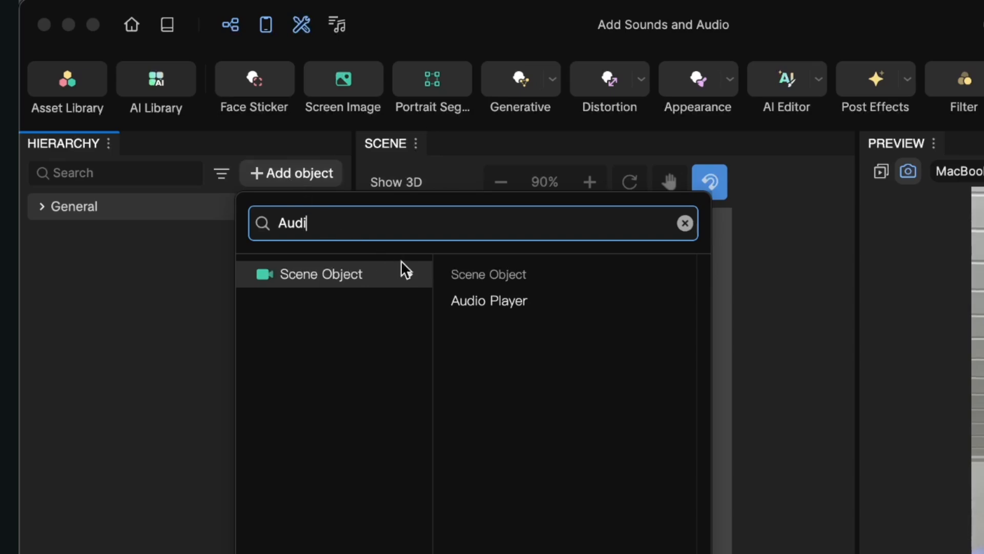
{"action": "left_click", "coordinate": [478, 302]}
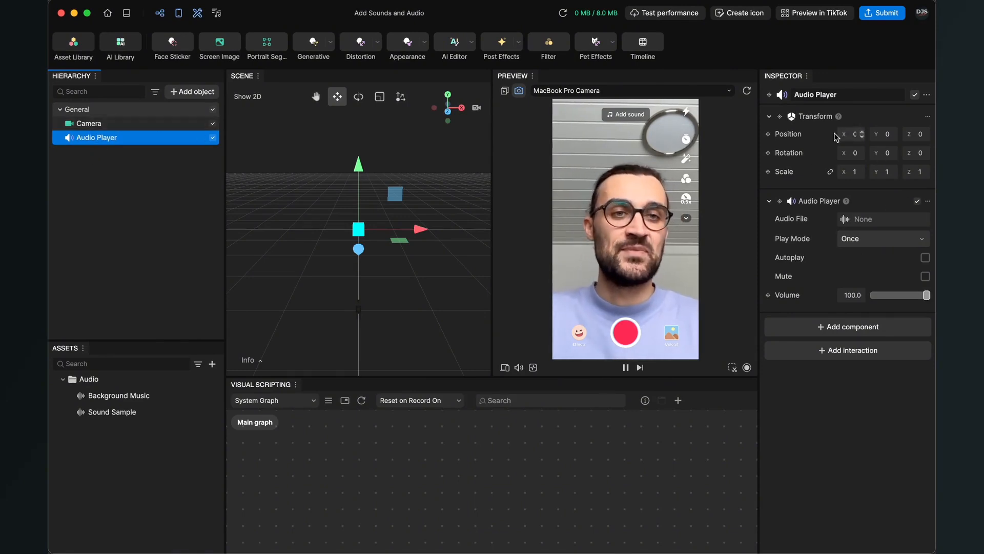
Assign the Background Music asset as the Audio Player's audio file
{"action": "left_click_drag", "start_coordinate": [756, 183], "coordinate": [652, 195]}
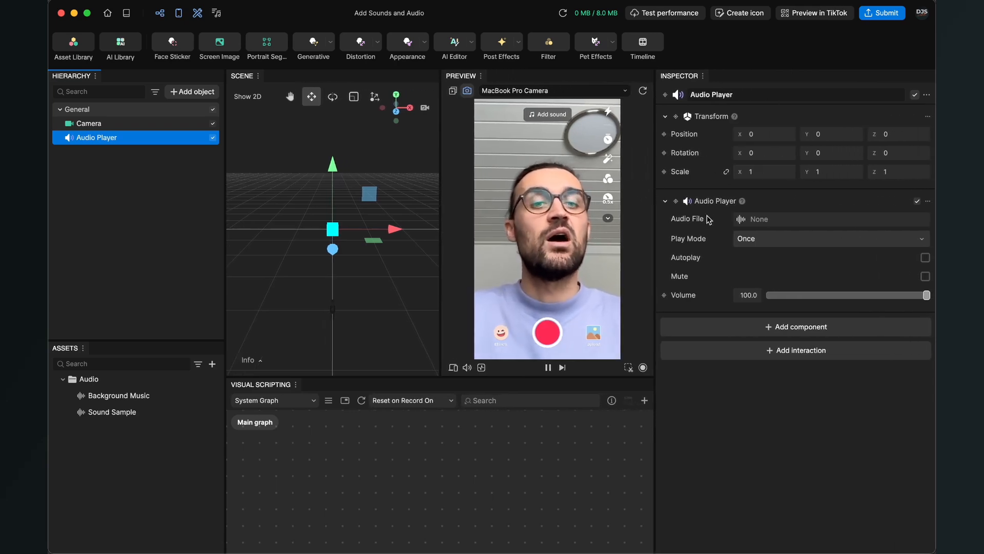
{"action": "left_click", "coordinate": [760, 225]}
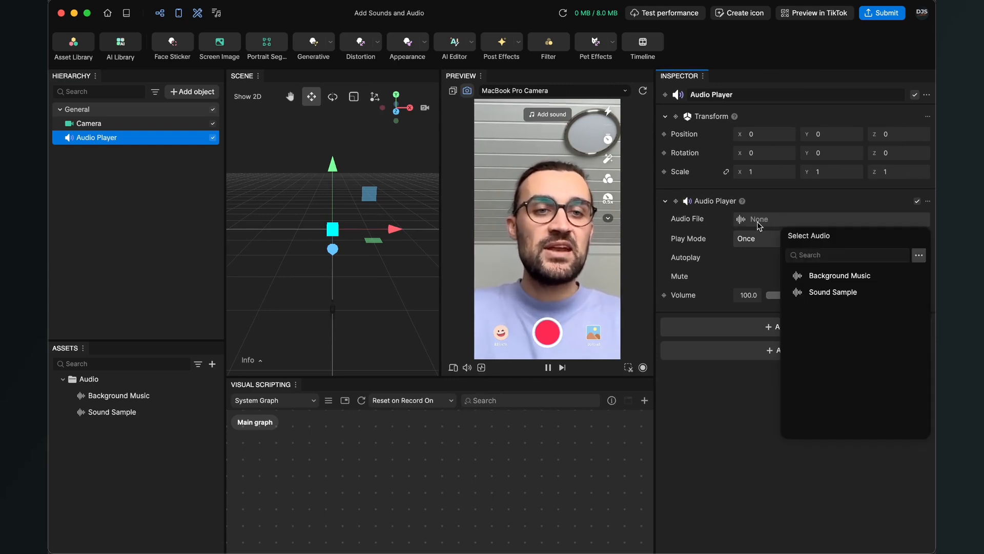
{"action": "left_click", "coordinate": [837, 277]}
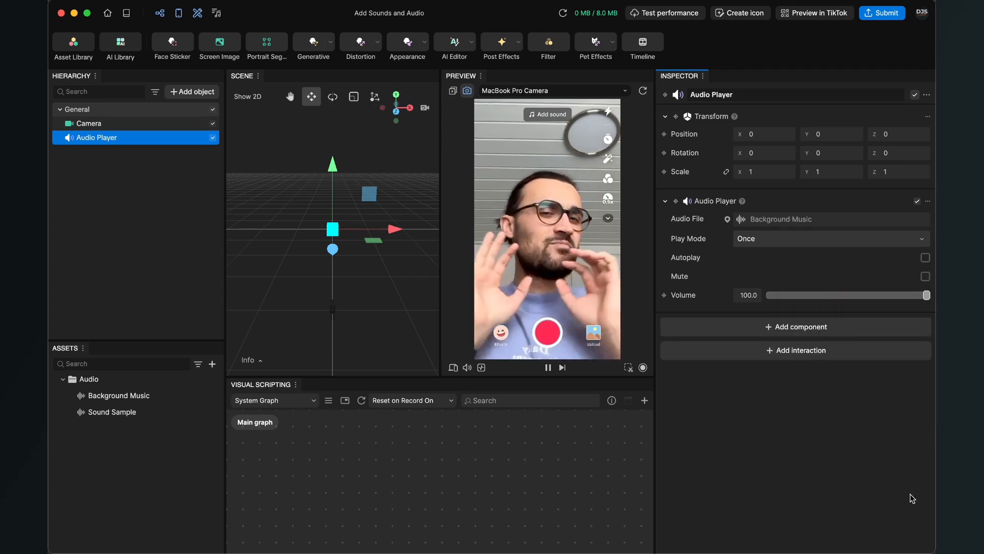
Enable Autoplay on the Audio Player to listen to the background music, and disable it again
{"action": "key", "text": "XF86AudioRaiseVolume"}
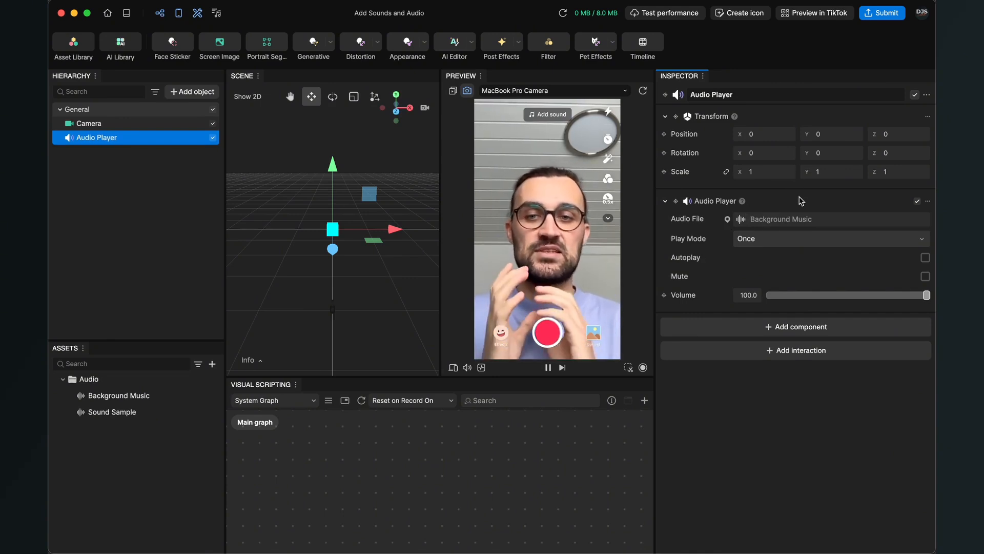
{"action": "left_click_drag", "start_coordinate": [395, 378], "coordinate": [395, 364]}
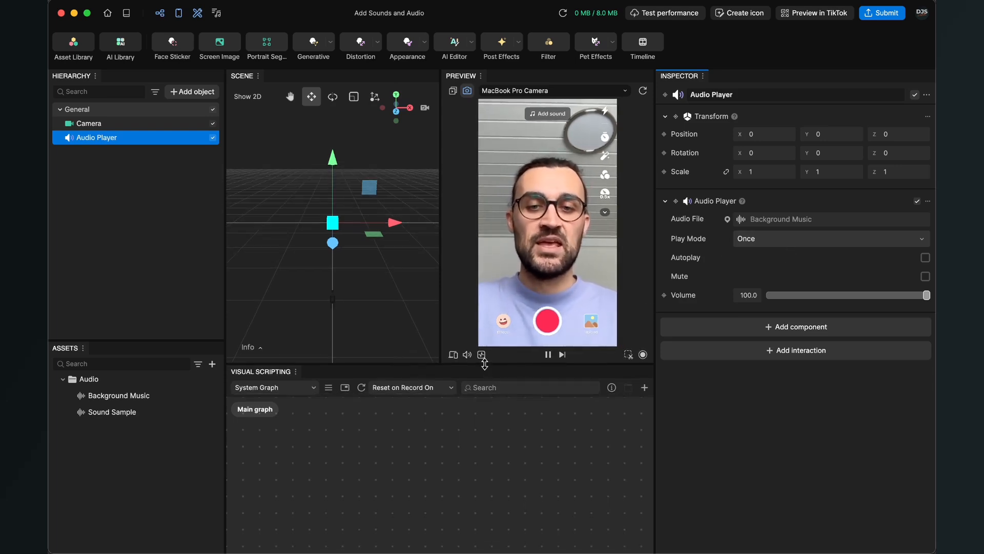
{"action": "left_click_drag", "start_coordinate": [485, 364], "coordinate": [485, 437]}
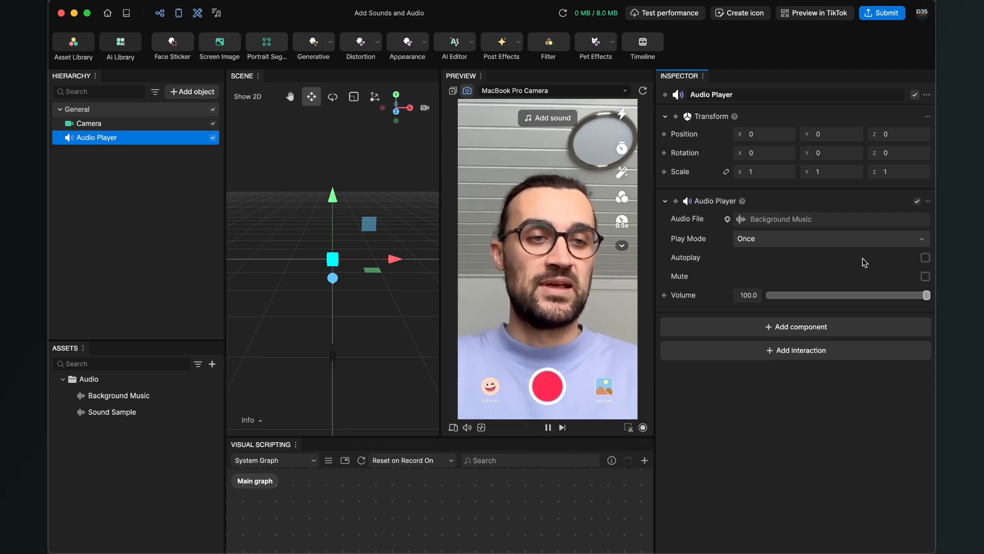
{"action": "left_click", "coordinate": [925, 258]}
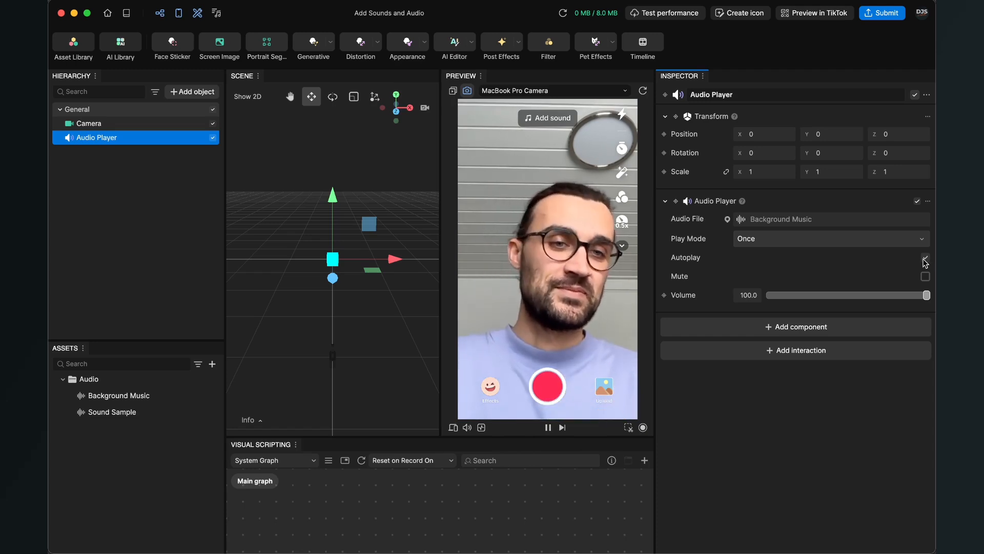
{"action": "left_click", "coordinate": [925, 258]}
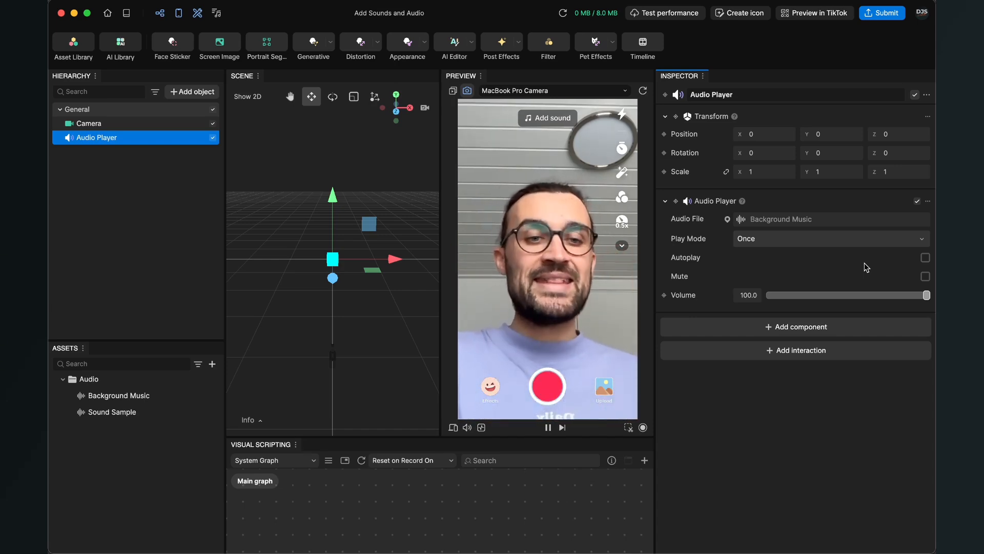
Try the Loop play mode on the Audio Player and set the mode to Infinite, keeping Background Music as the audio file
{"action": "left_click", "coordinate": [812, 240]}
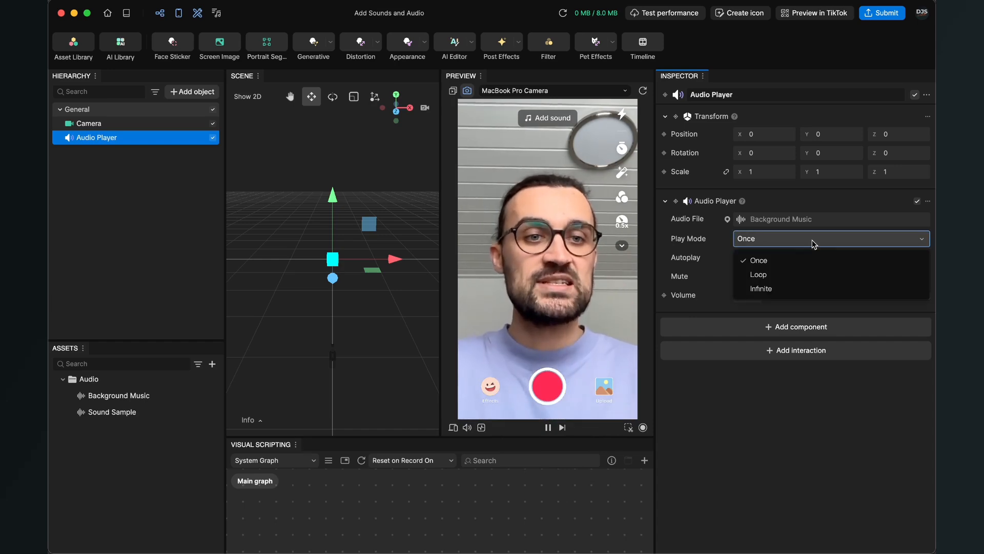
{"action": "left_click", "coordinate": [787, 274]}
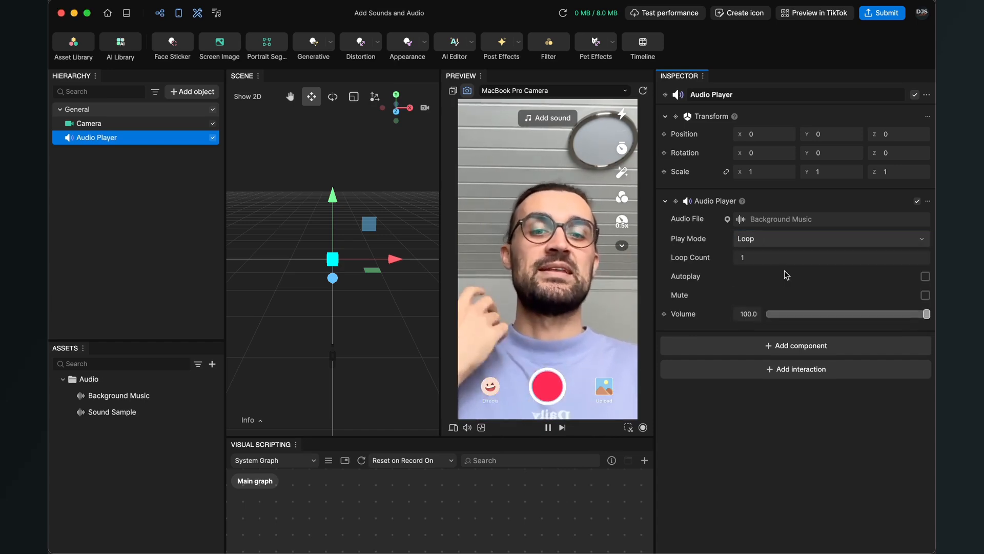
{"action": "left_click", "coordinate": [793, 240]}
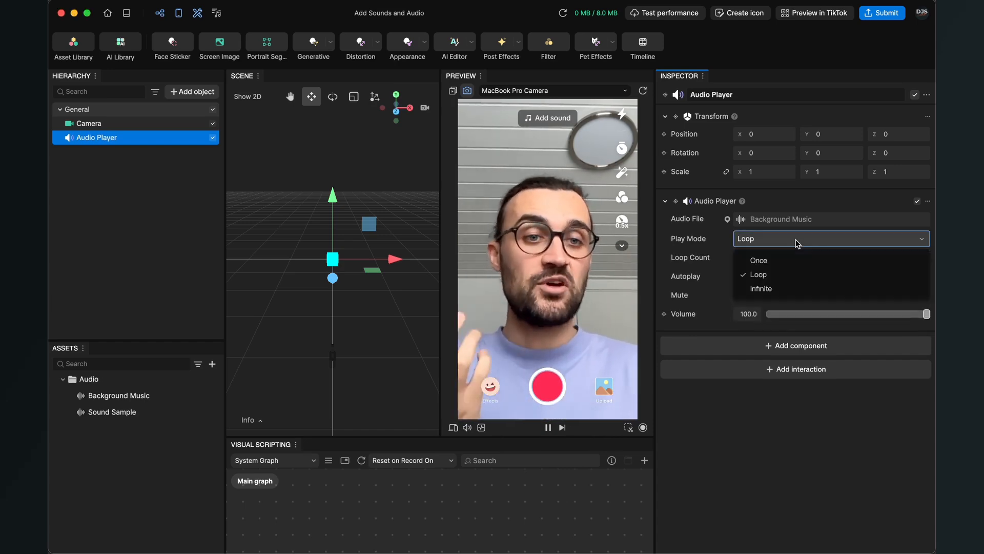
{"action": "left_click", "coordinate": [793, 289]}
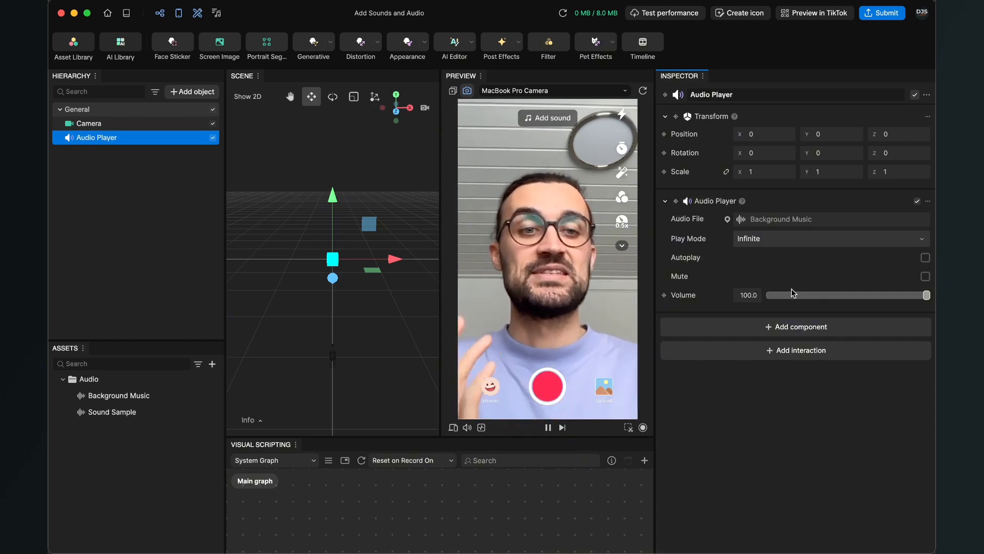
{"action": "left_click", "coordinate": [798, 220]}
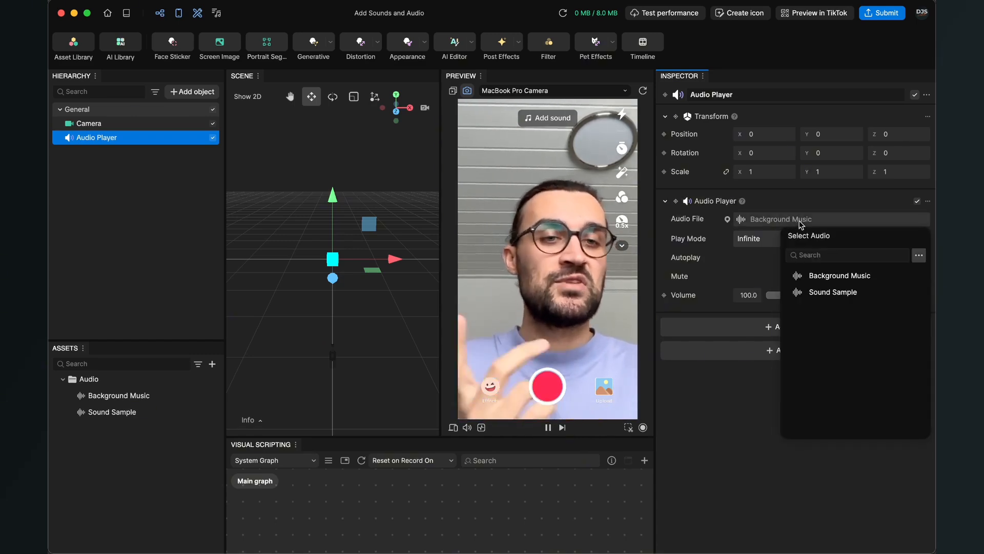
{"action": "left_click", "coordinate": [777, 221]}
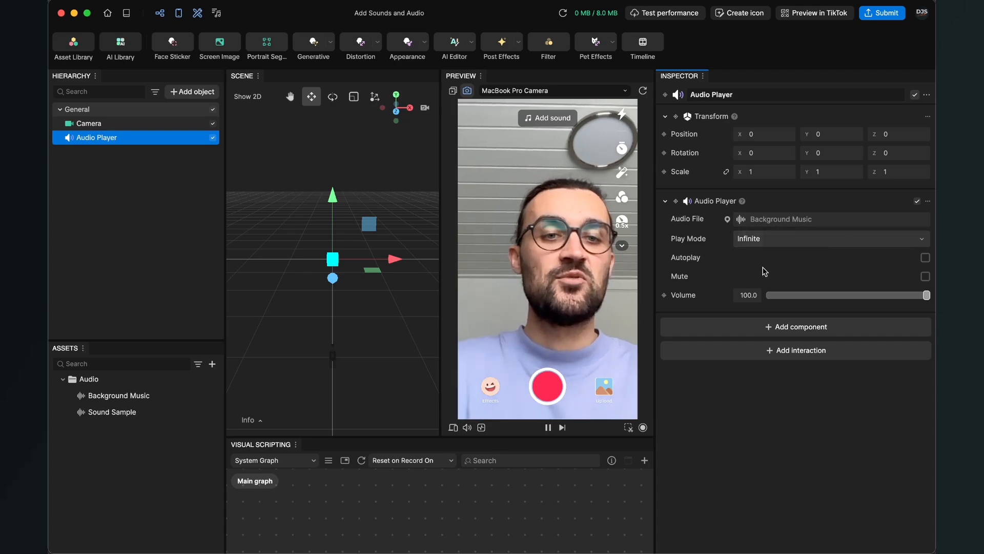
{"action": "left_click", "coordinate": [784, 241]}
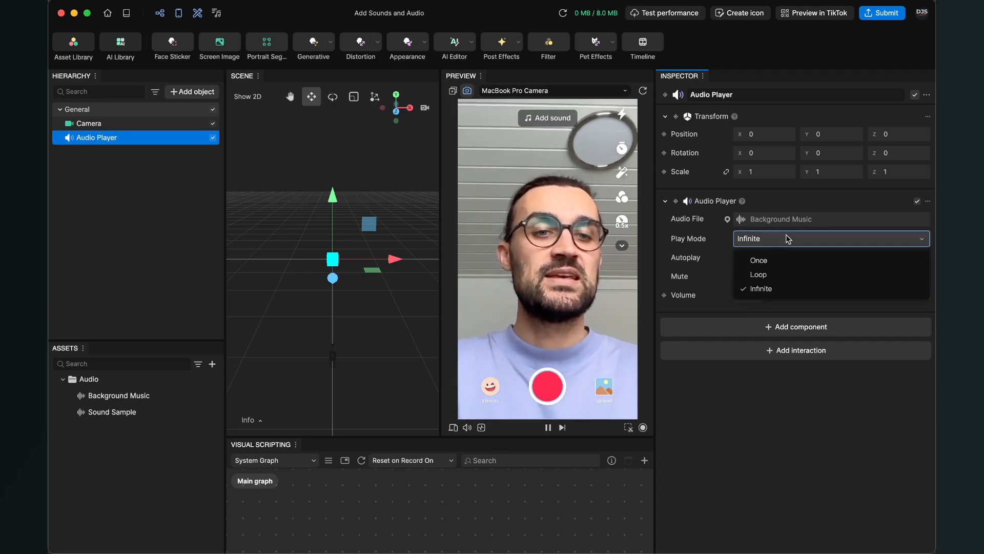
{"action": "left_click", "coordinate": [788, 239]}
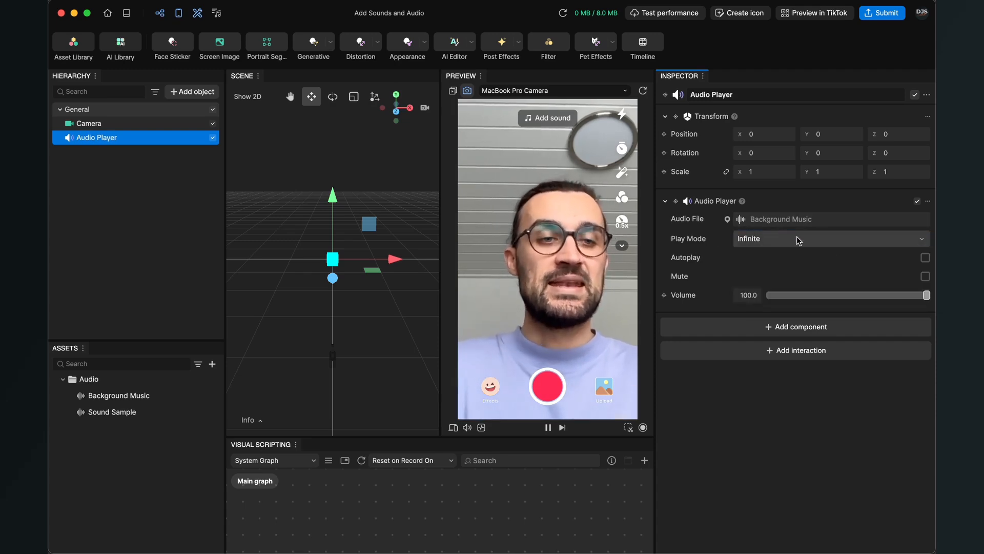
Test Autoplay with the Infinite play mode at volume 100, and switch Autoplay back off
{"action": "left_click", "coordinate": [927, 259]}
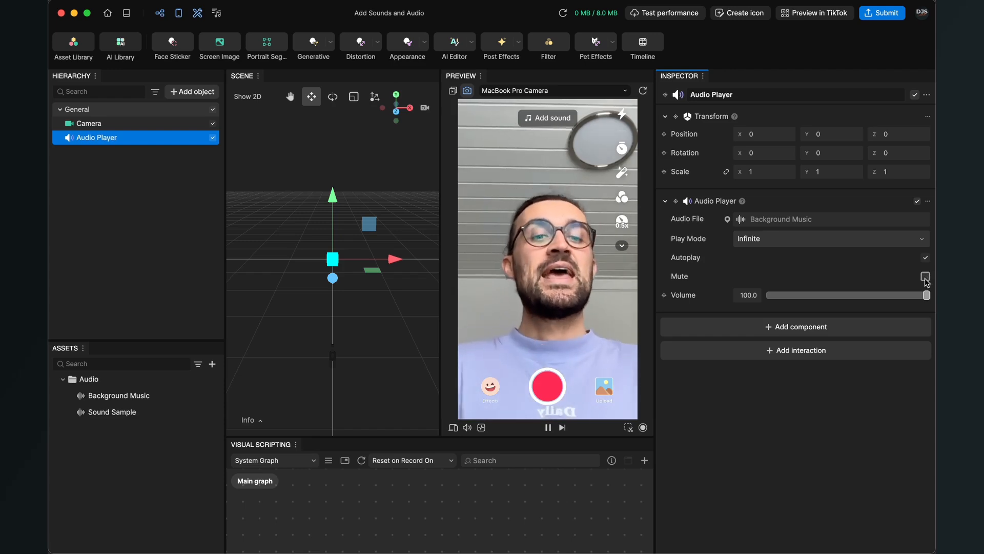
{"action": "mouse_move", "coordinate": [925, 295]}
{"action": "left_mouse_down"}
{"action": "mouse_move", "coordinate": [770, 303]}
{"action": "mouse_move", "coordinate": [929, 297]}
{"action": "left_mouse_up"}
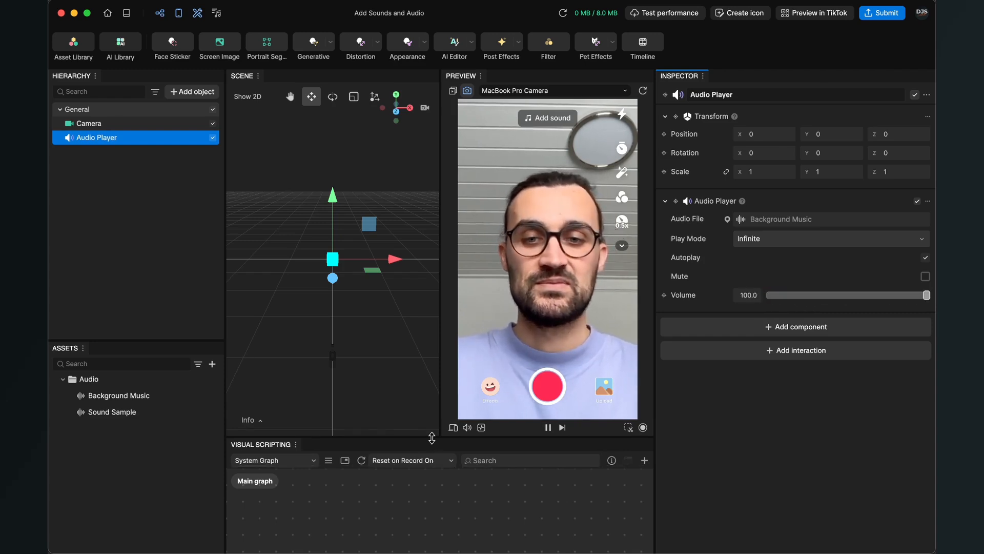
{"action": "left_click_drag", "start_coordinate": [433, 439], "coordinate": [437, 369]}
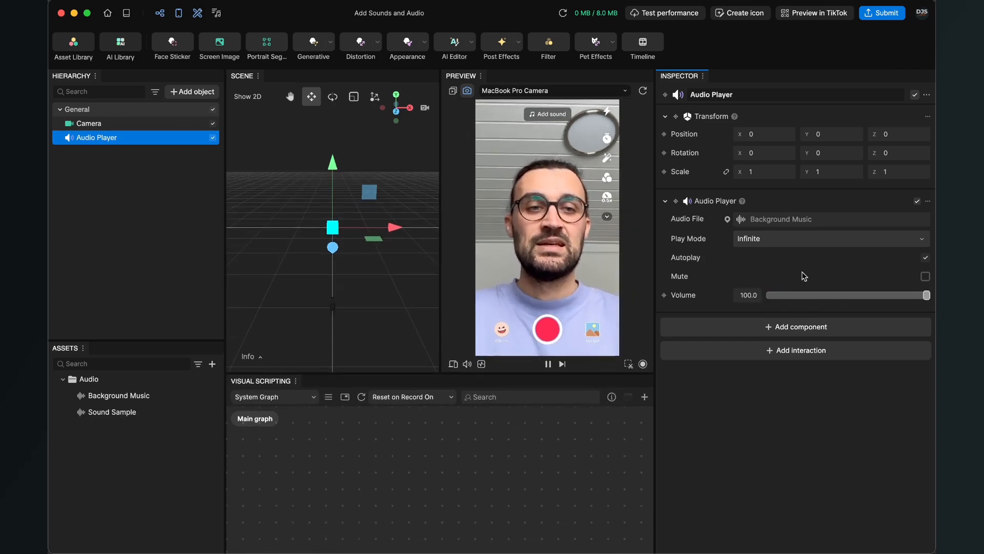
{"action": "left_click", "coordinate": [925, 258]}
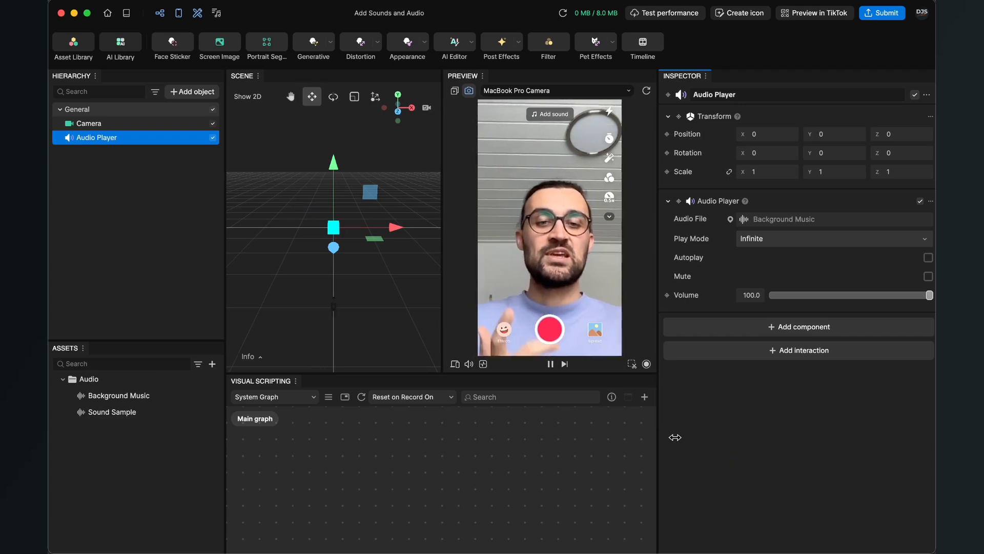
Rename the Audio Player object in the hierarchy as Background Music
{"action": "left_click_drag", "start_coordinate": [655, 435], "coordinate": [794, 435]}
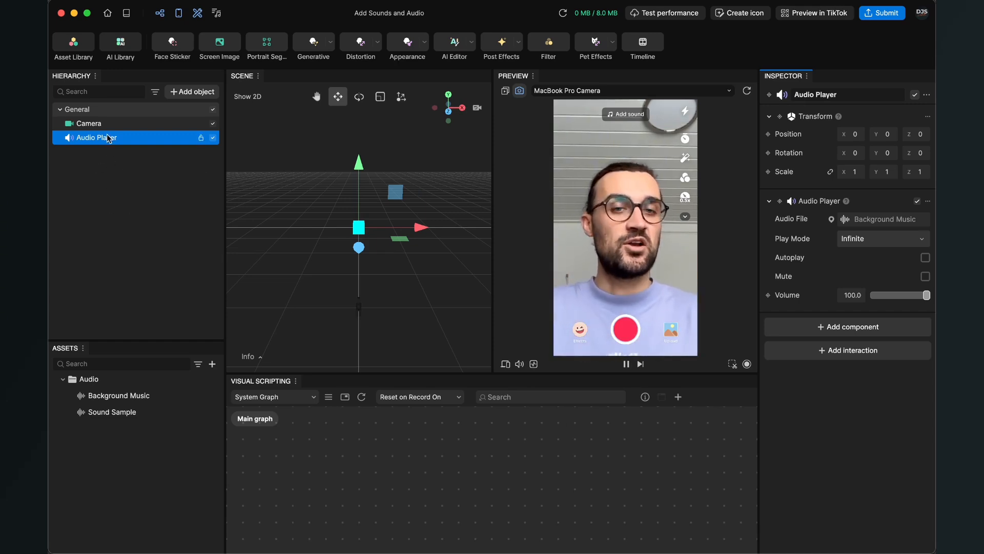
{"action": "right_click", "coordinate": [90, 142]}
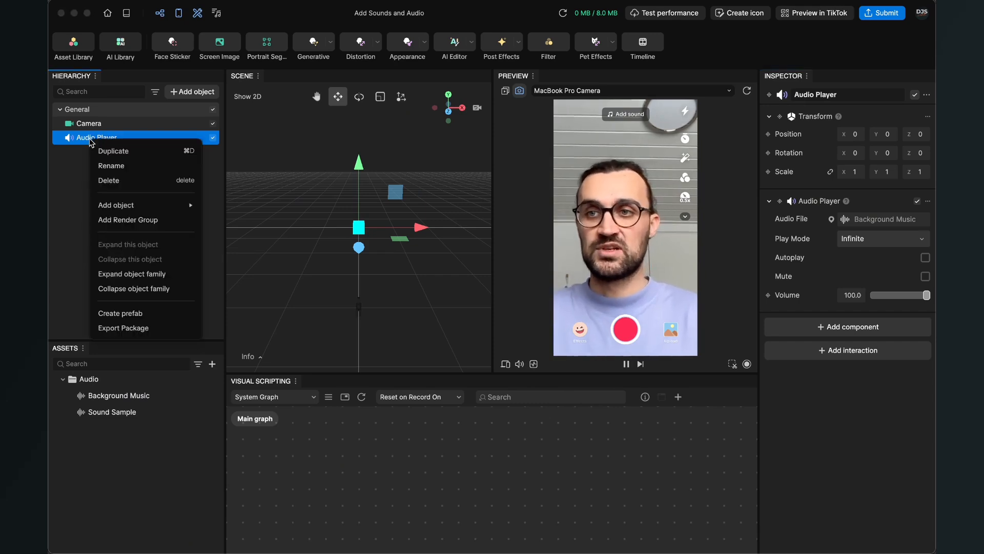
{"action": "left_click", "coordinate": [109, 165]}
{"action": "type", "text": "BAc"}
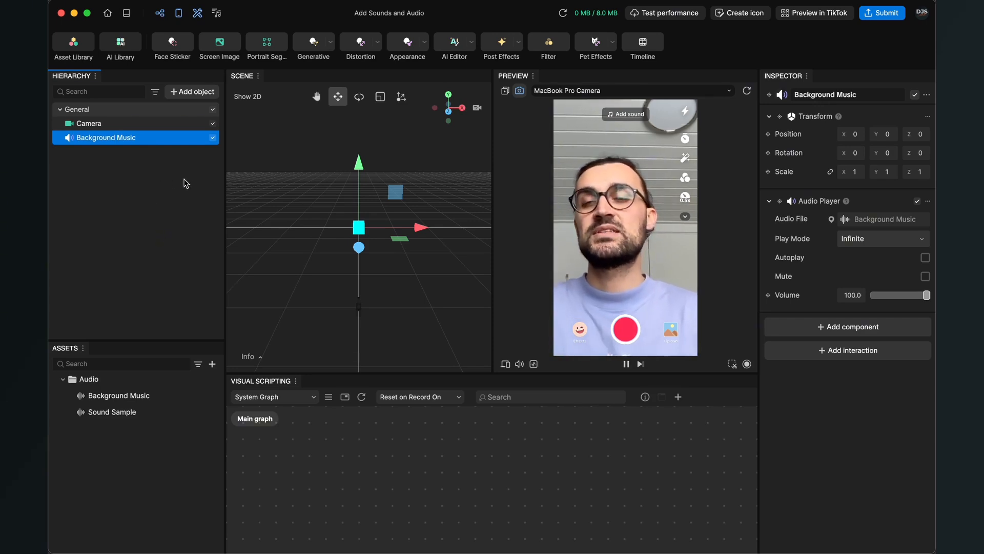
Add a second Audio Player object to the hierarchy and rename it as Sound Effect
{"action": "left_click", "coordinate": [204, 91]}
{"action": "type", "text": "Audio"}
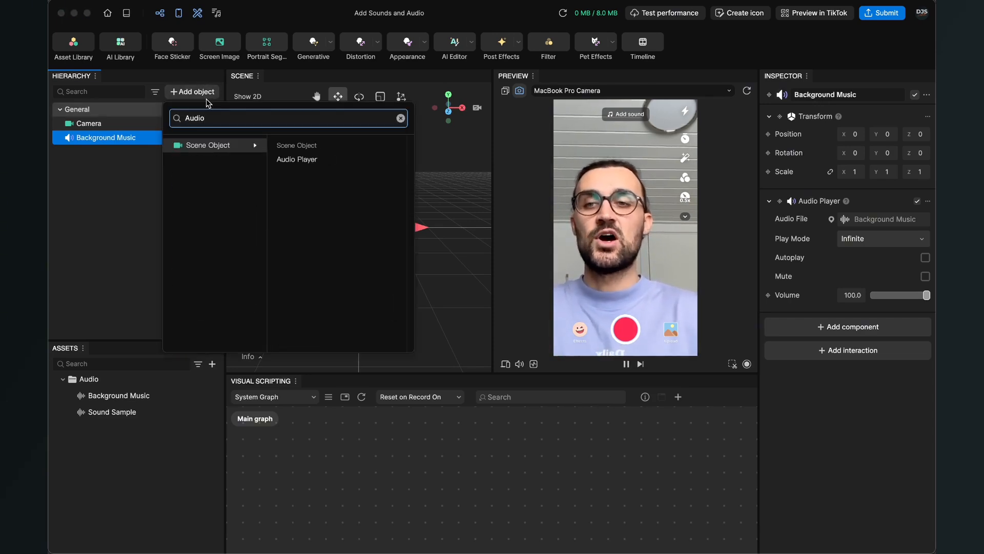
{"action": "left_click", "coordinate": [279, 163]}
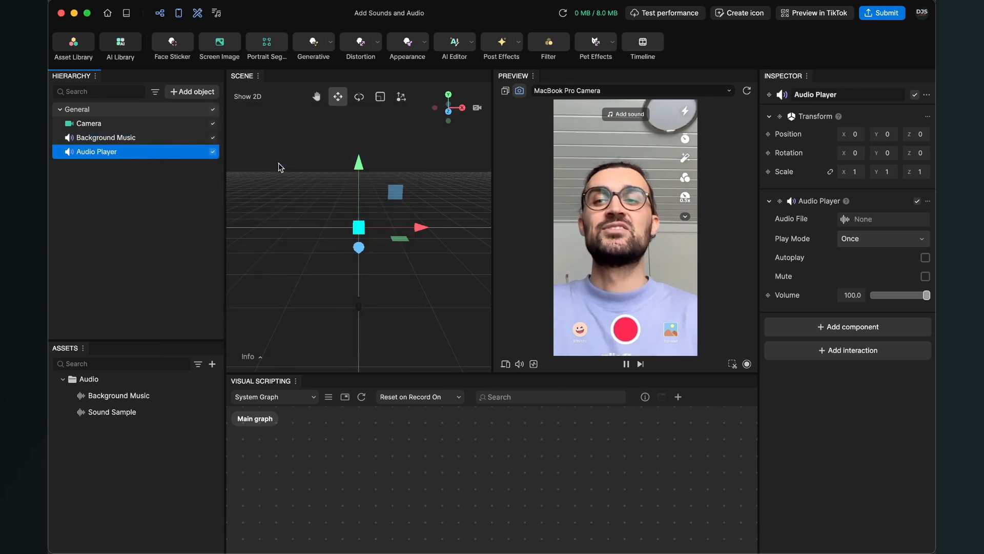
{"action": "right_click", "coordinate": [96, 154]}
{"action": "left_click", "coordinate": [142, 185]}
{"action": "type", "text": "Sound Effect"}
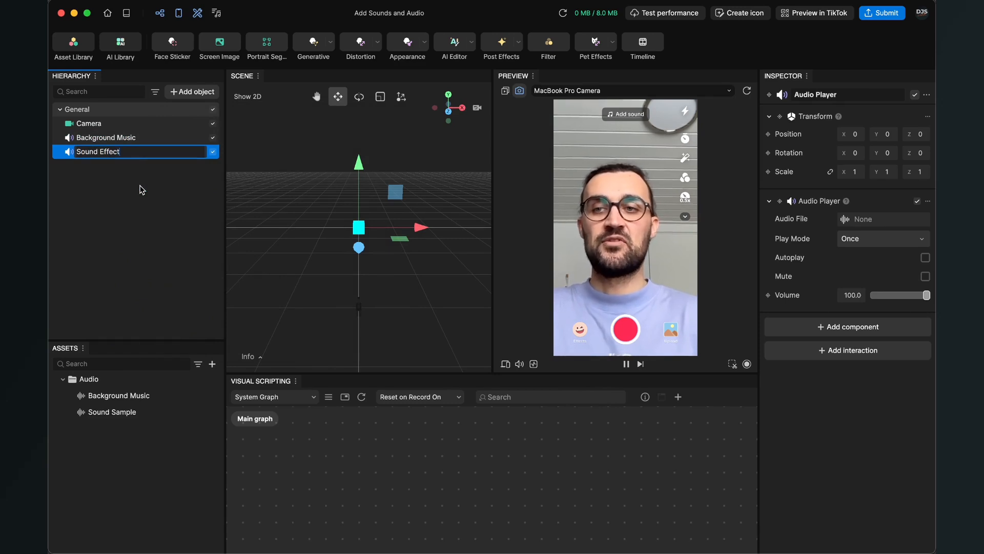
{"action": "key", "text": "Return"}
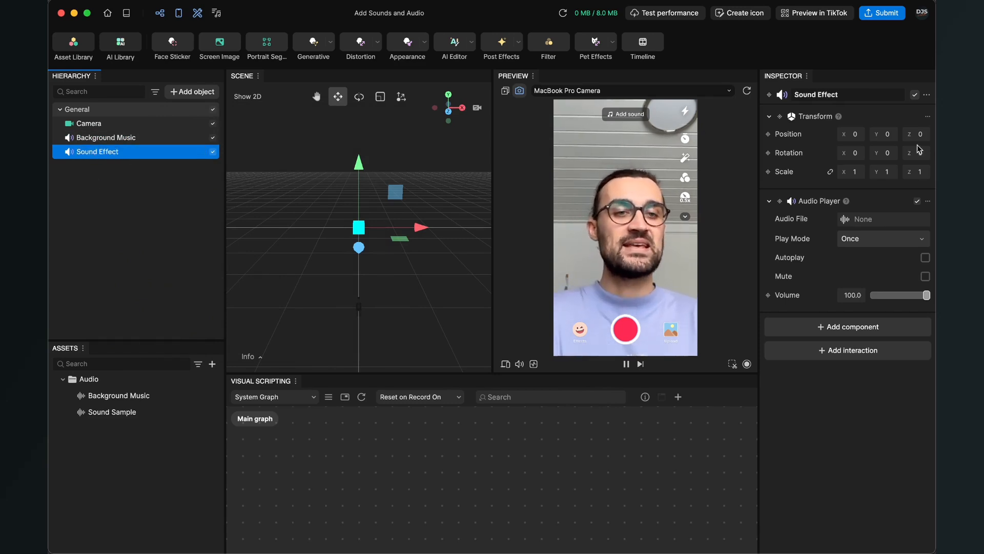
Assign Sound Sample as the audio file of the Sound Effect object's Audio Player
{"action": "left_click", "coordinate": [861, 219]}
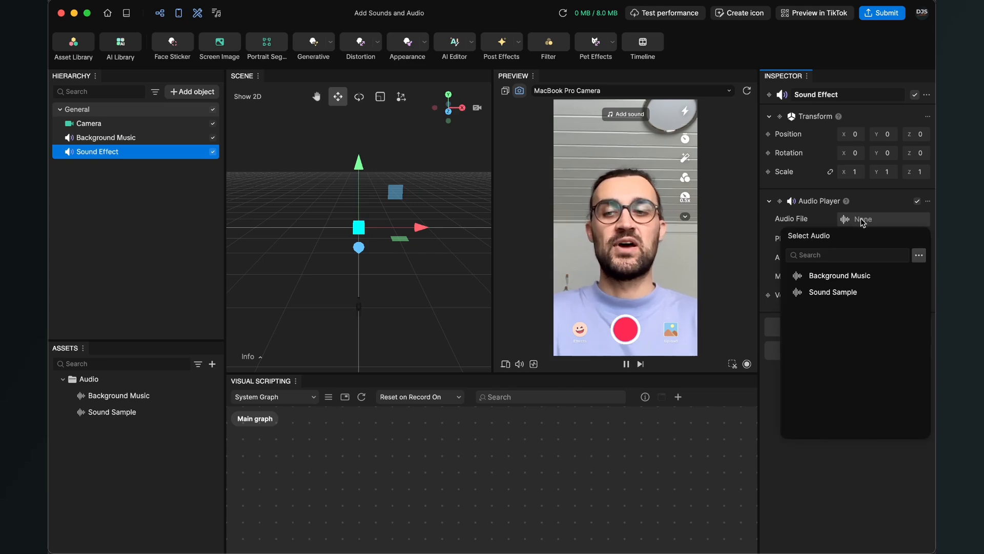
{"action": "left_click", "coordinate": [841, 292]}
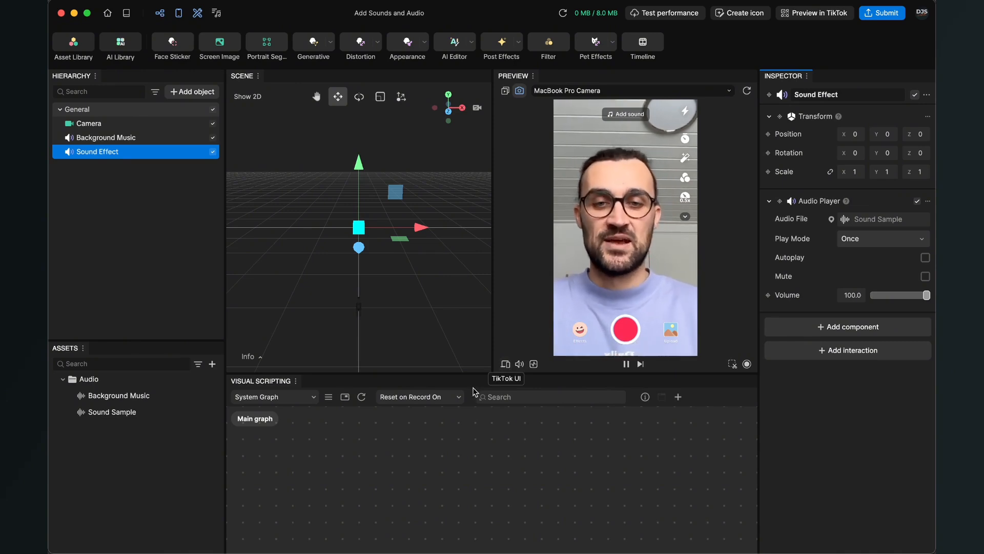
Enlarge the Visual Scripting area and add a Screen Tap node to the upper-left part of the graph
{"action": "left_click_drag", "start_coordinate": [471, 374], "coordinate": [446, 435]}
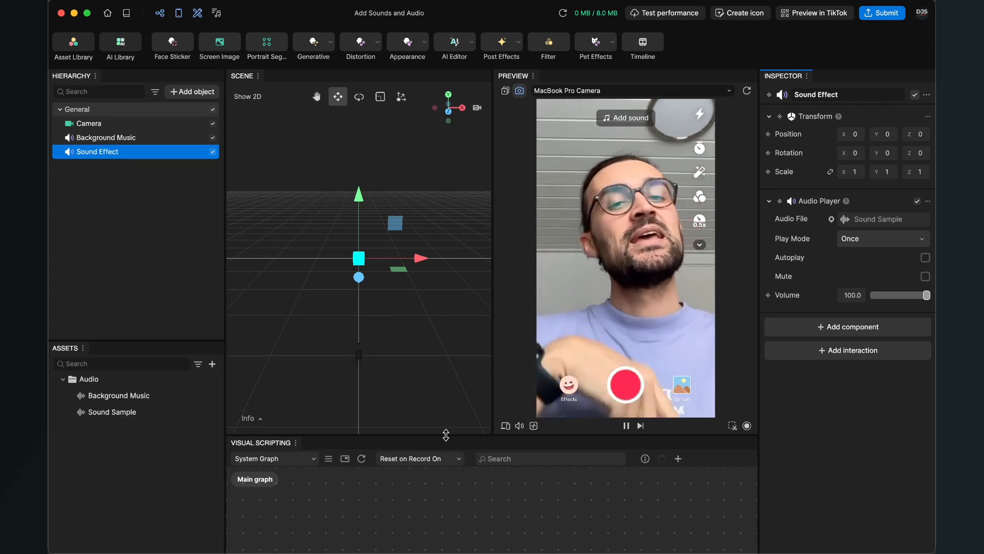
{"action": "left_click_drag", "start_coordinate": [446, 435], "coordinate": [476, 264]}
{"action": "right_click", "coordinate": [445, 398]}
{"action": "left_click", "coordinate": [464, 404]}
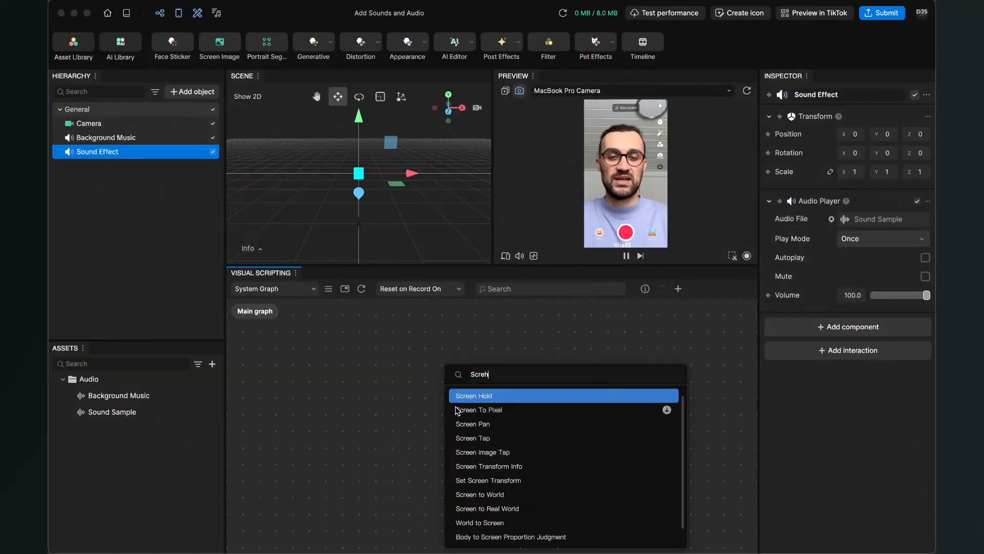
{"action": "key", "text": "Down"}
{"action": "key", "text": "Down"}
{"action": "key", "text": "Down"}
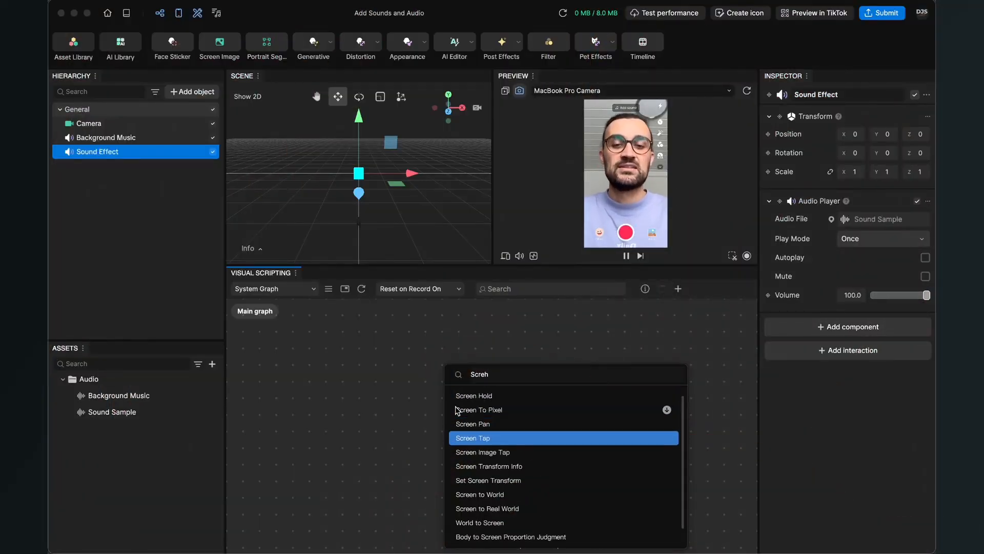
{"action": "key", "text": "Return"}
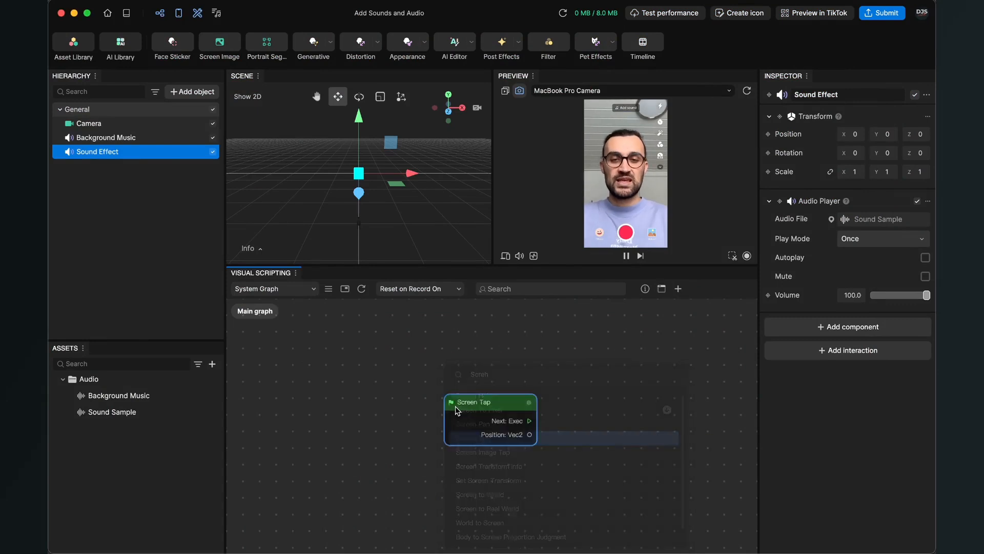
{"action": "left_click_drag", "start_coordinate": [484, 395], "coordinate": [391, 352]}
Add an Audio Player Controller node beside Screen Tap and connect Screen Tap's Next output to its Play input
{"action": "right_click", "coordinate": [529, 378]}
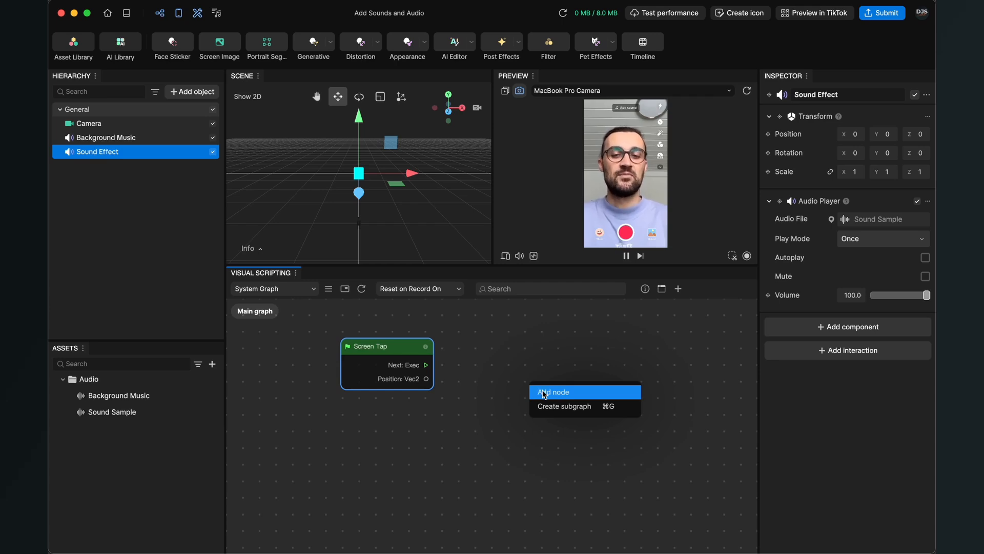
{"action": "left_click", "coordinate": [632, 330]}
{"action": "left_click", "coordinate": [679, 291]}
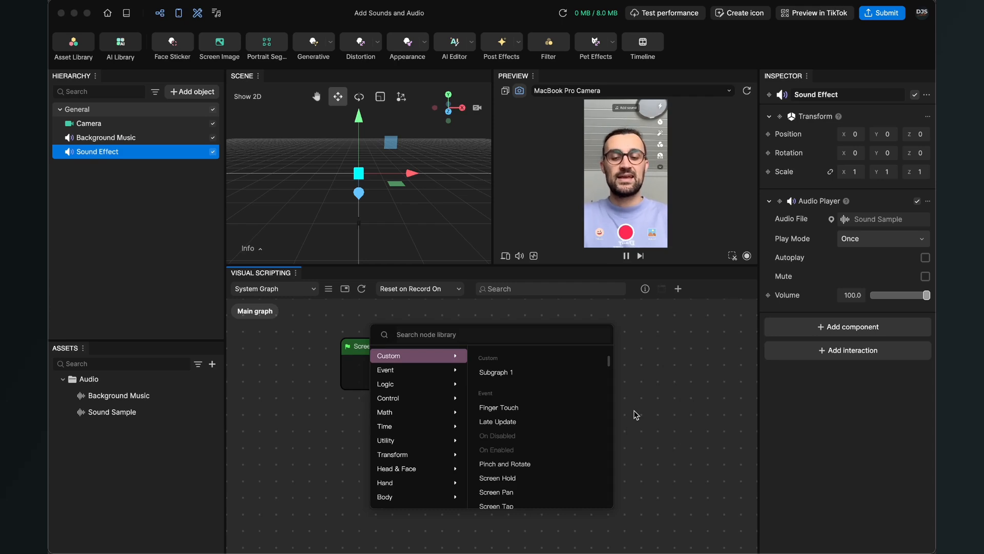
{"action": "type", "text": "Audio"}
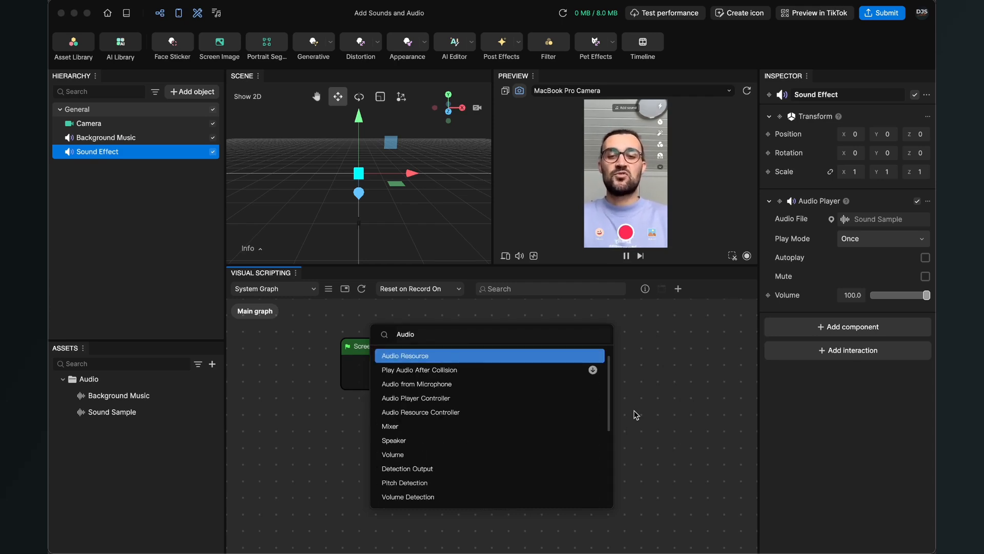
{"action": "type", "text": " placer"}
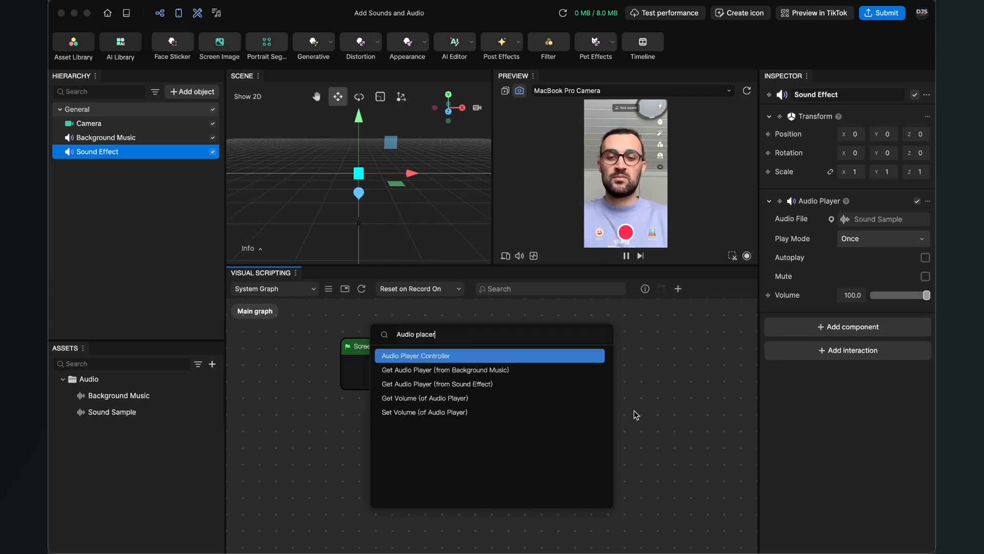
{"action": "left_click", "coordinate": [419, 360]}
{"action": "left_click_drag", "start_coordinate": [581, 391], "coordinate": [571, 335]}
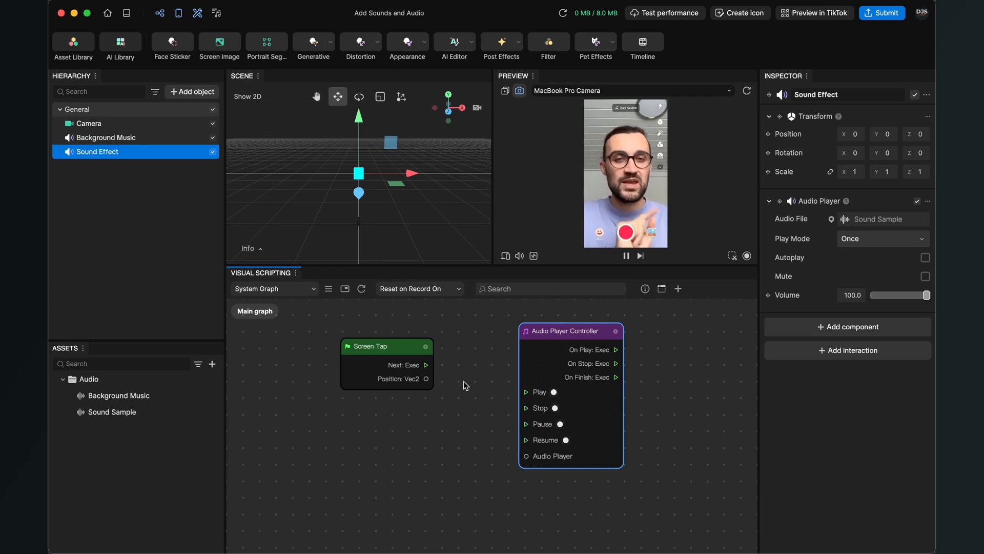
{"action": "left_click_drag", "start_coordinate": [426, 364], "coordinate": [528, 397]}
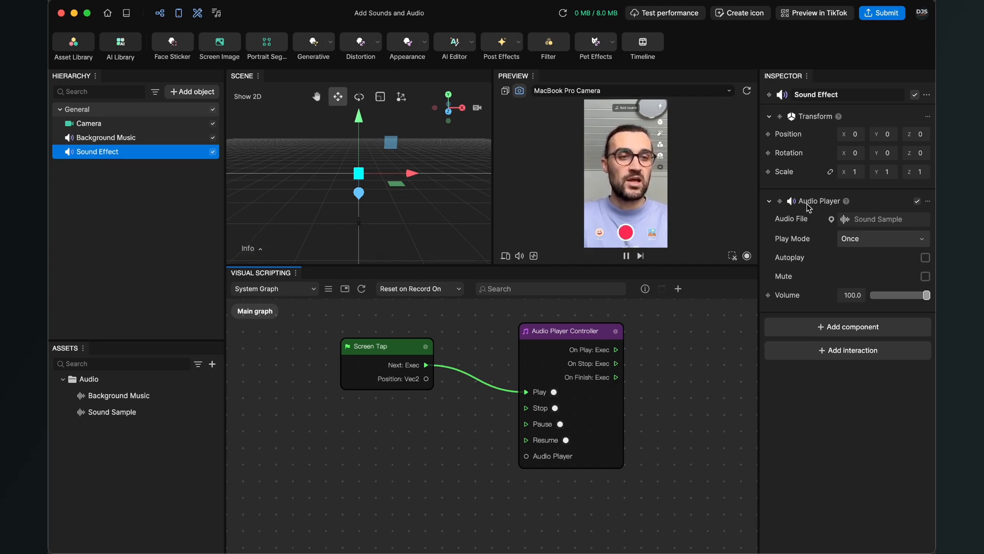
Add a Get Audio Player node for Sound Effect below Screen Tap and connect its component output to the controller's Audio Player input
{"action": "left_click", "coordinate": [780, 202]}
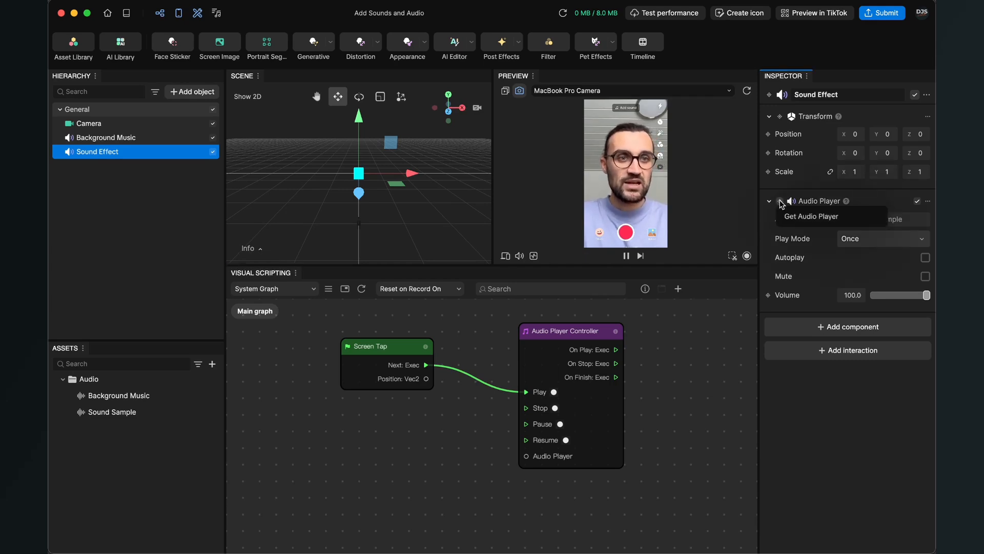
{"action": "left_click", "coordinate": [809, 216]}
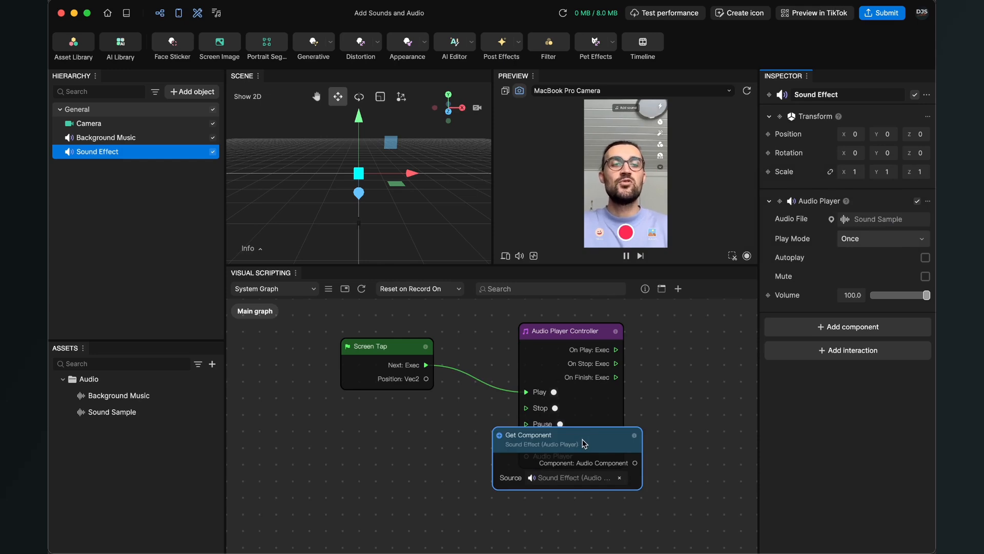
{"action": "left_click_drag", "start_coordinate": [585, 443], "coordinate": [395, 435]}
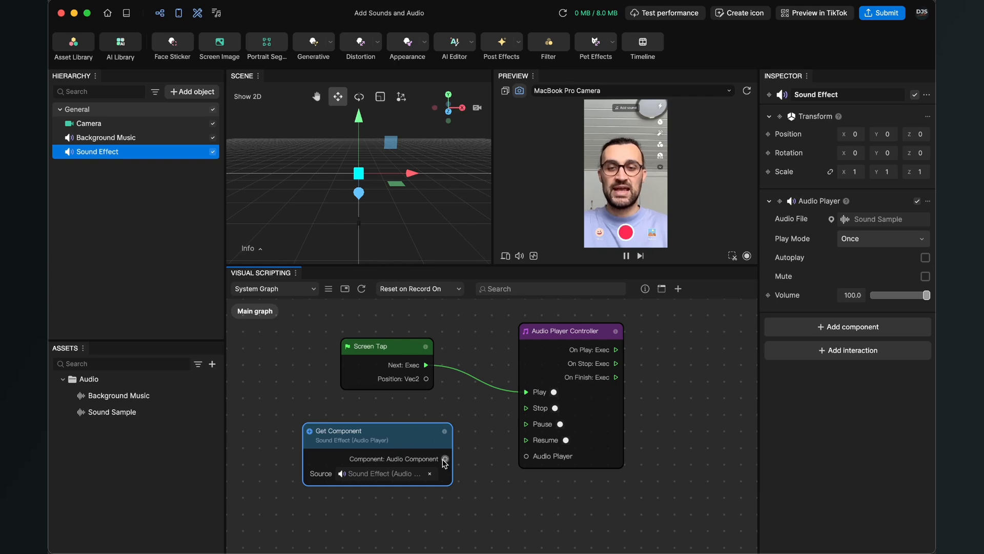
{"action": "left_click_drag", "start_coordinate": [445, 461], "coordinate": [524, 456]}
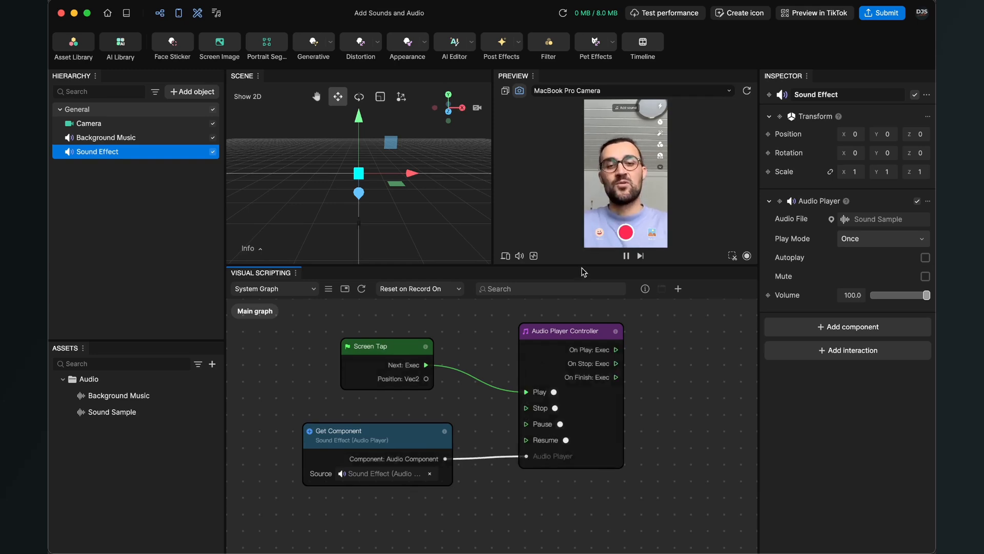
Test the sound effect by tapping the face in the enlarged preview, and give the node graph more room again
{"action": "left_click_drag", "start_coordinate": [579, 266], "coordinate": [575, 352]}
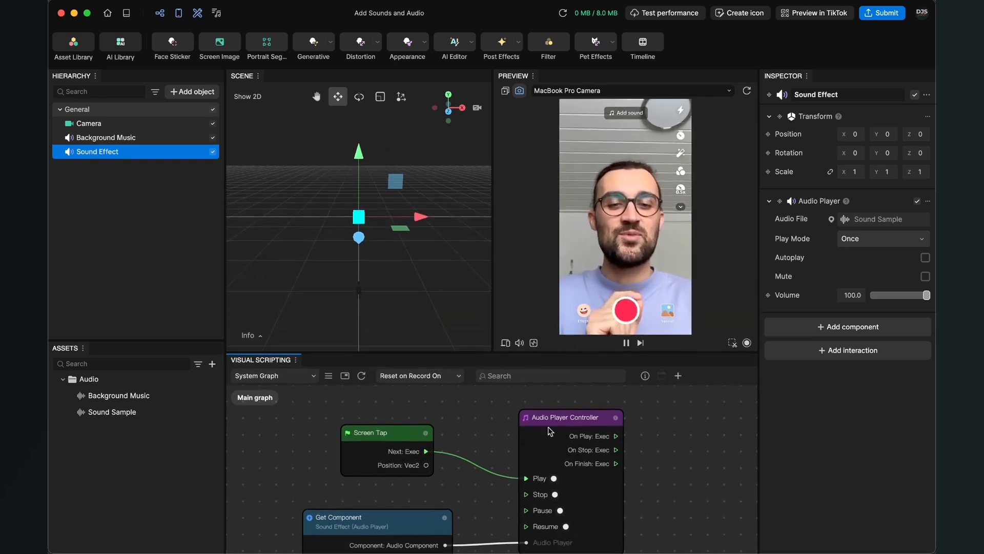
{"action": "left_click", "coordinate": [636, 212]}
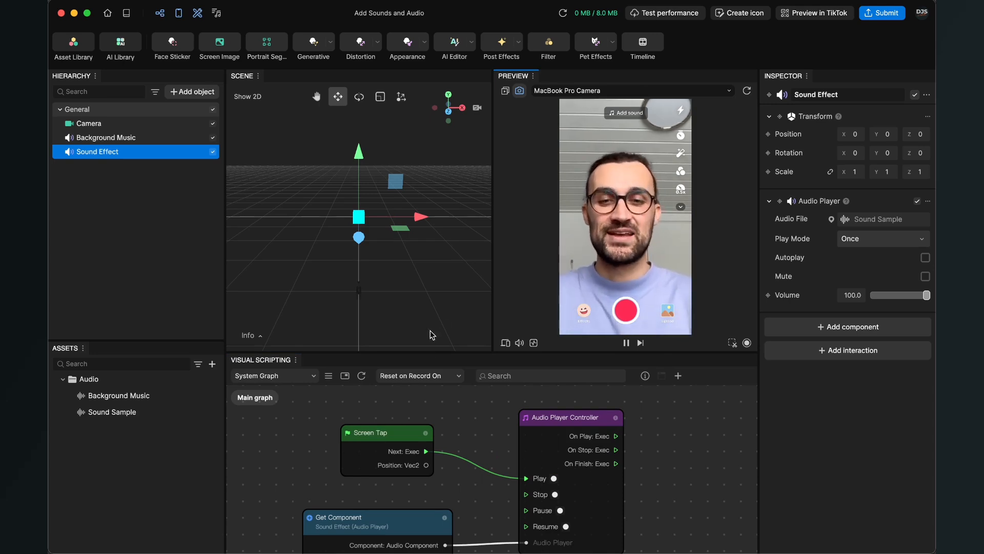
{"action": "left_click_drag", "start_coordinate": [453, 353], "coordinate": [454, 287]}
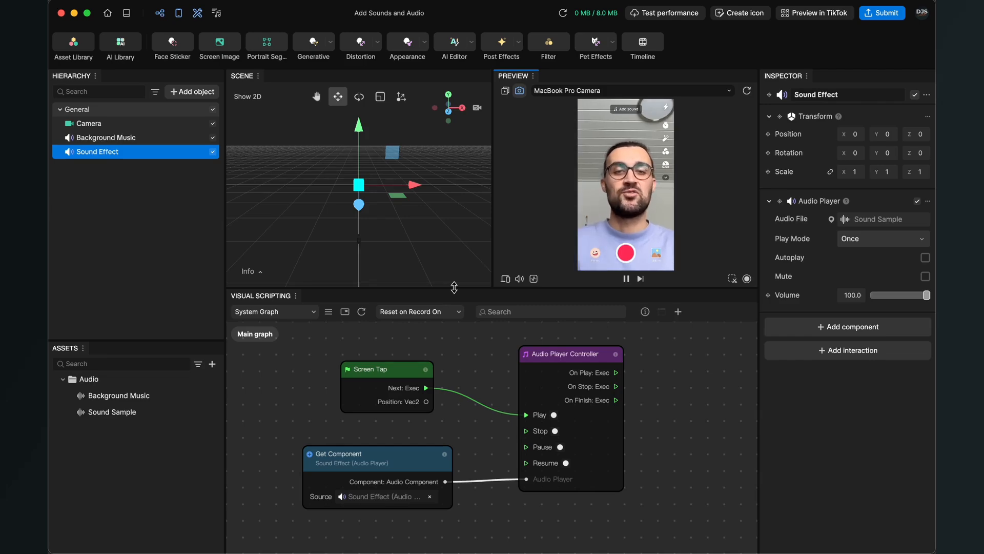
{"action": "left_click_drag", "start_coordinate": [454, 287], "coordinate": [458, 342]}
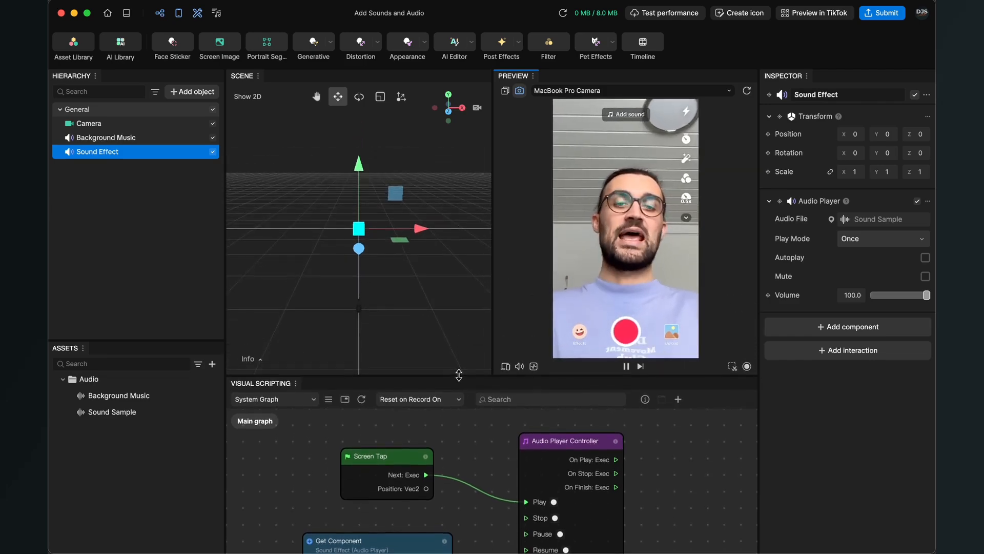
{"action": "left_click_drag", "start_coordinate": [458, 376], "coordinate": [479, 290]}
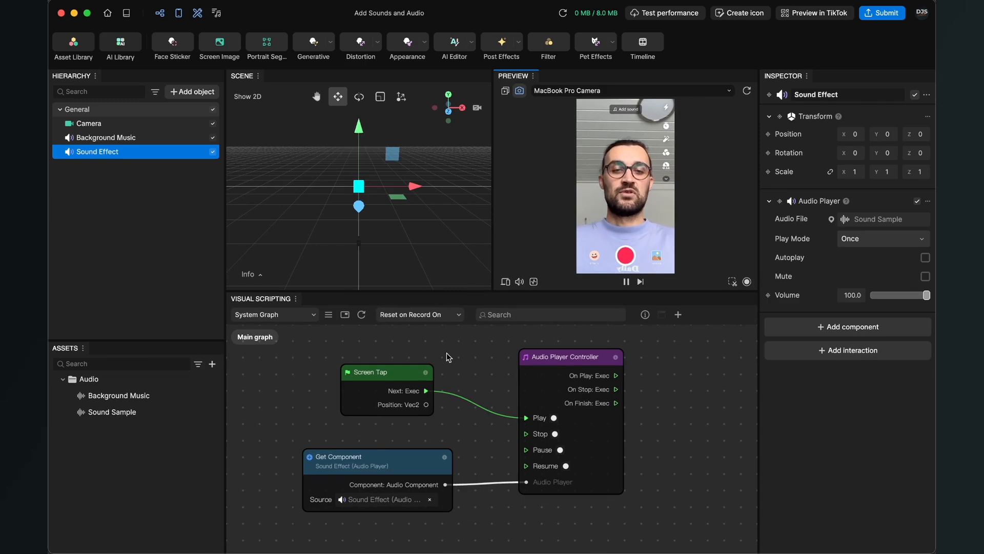